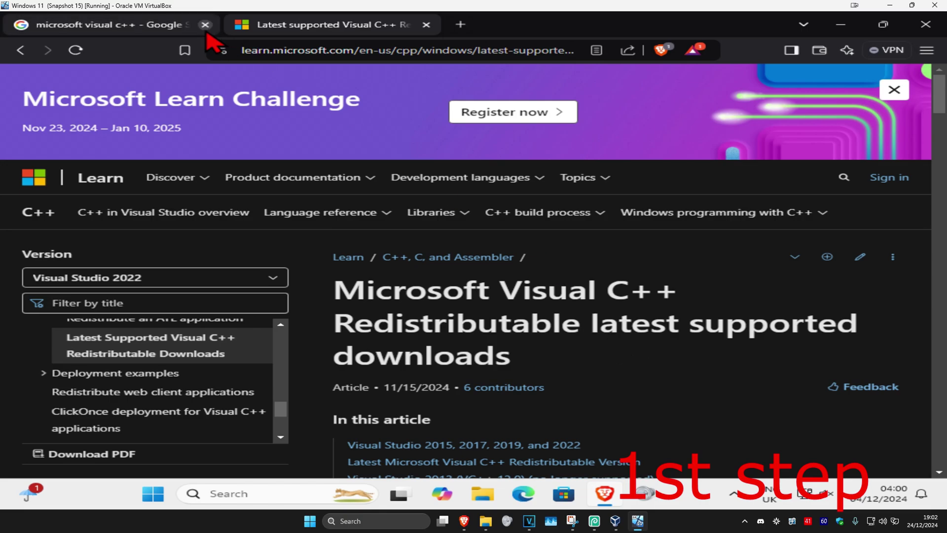
# Return to the Google results for "microsoft visual c++" showing the Microsoft Learn downloads page
pyautogui.click(145, 30)
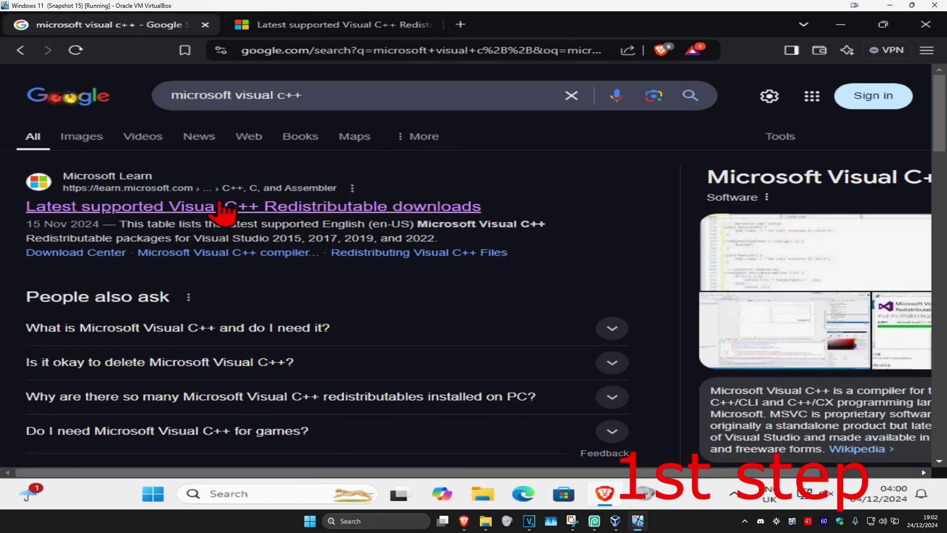
# Show the latest redistributable table (14.42.34433.0) with ARM64, X86 and X64 links on Microsoft Learn
pyautogui.click(356, 25)
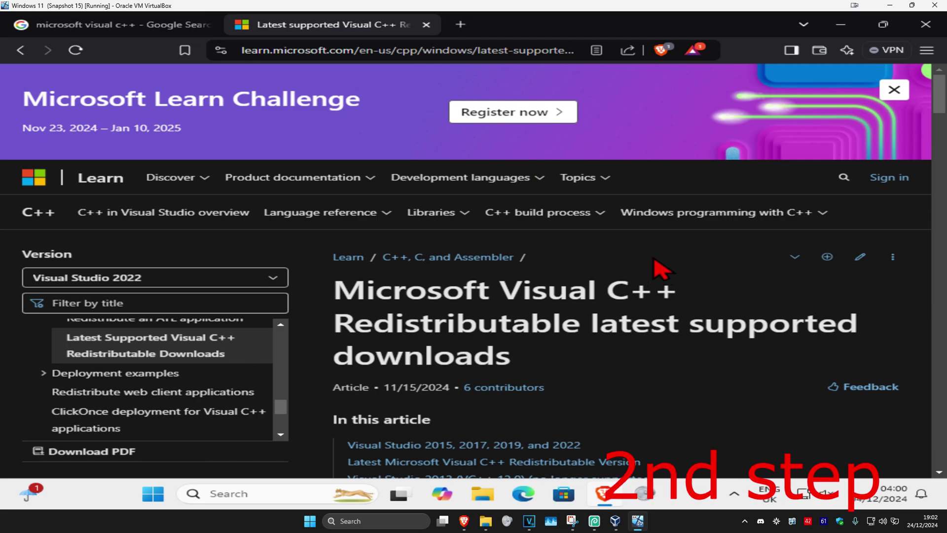
pyautogui.scroll(-2, 655, 261)
pyautogui.scroll(-3, 630, 254)
pyautogui.scroll(-3, 626, 271)
pyautogui.scroll(-3, 622, 274)
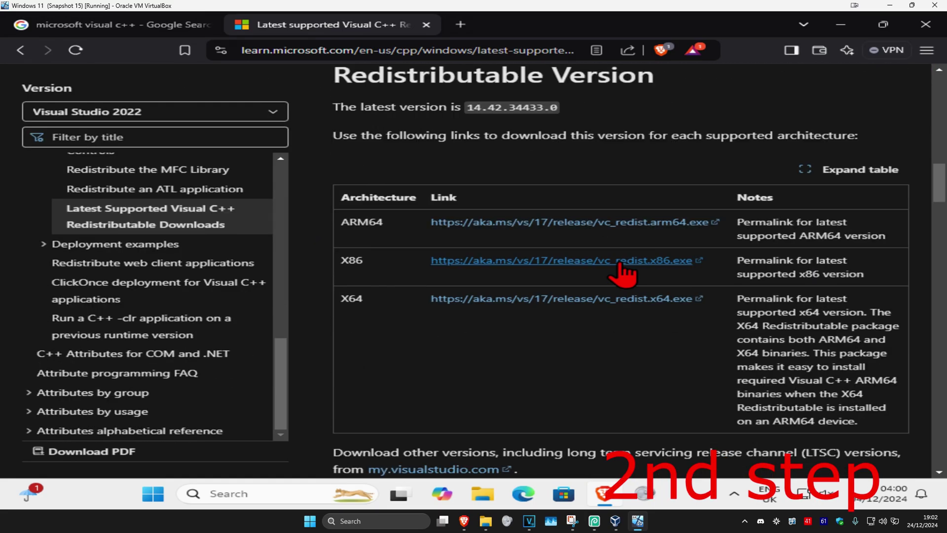
pyautogui.scroll(-1, 622, 274)
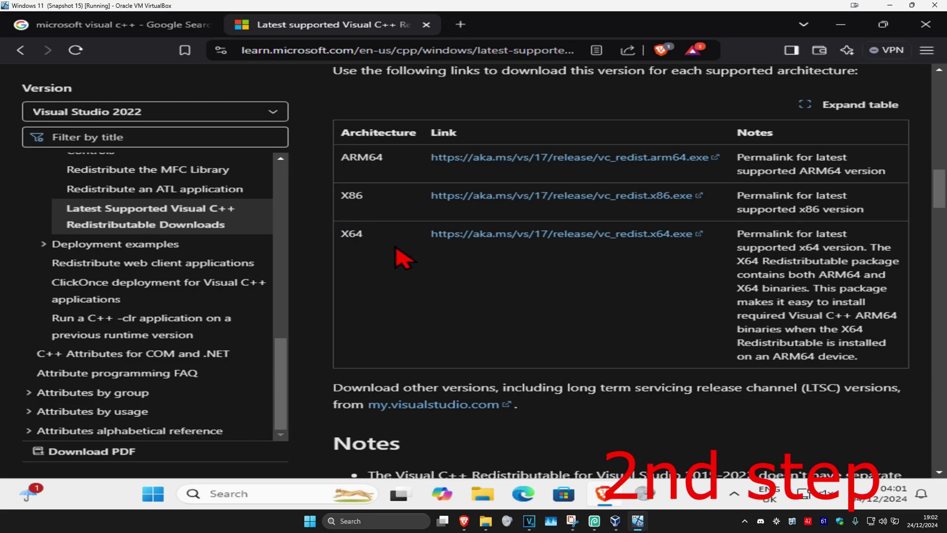
# Open System Information and confirm System Type reads x64-based PC
pyautogui.click(247, 494)
pyautogui.write('sy')
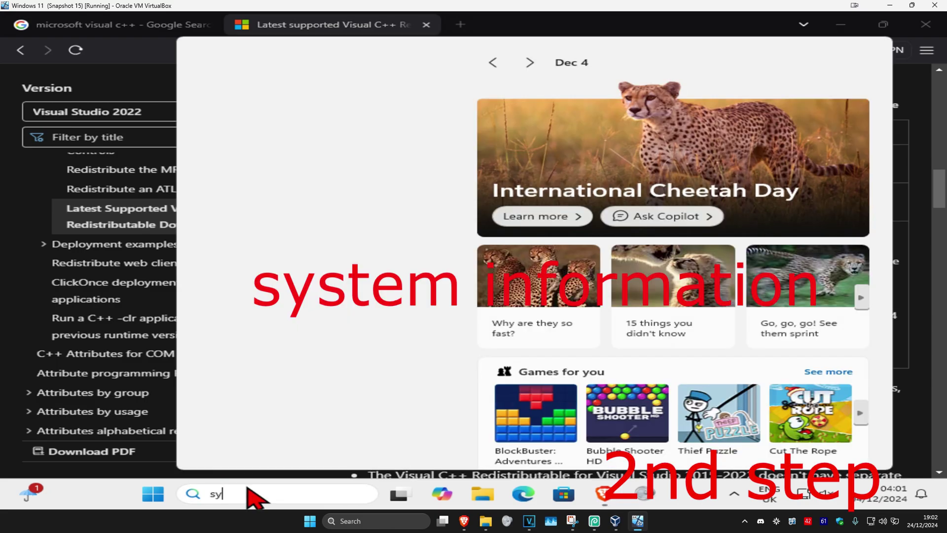
pyautogui.write('stem')
pyautogui.click(311, 132)
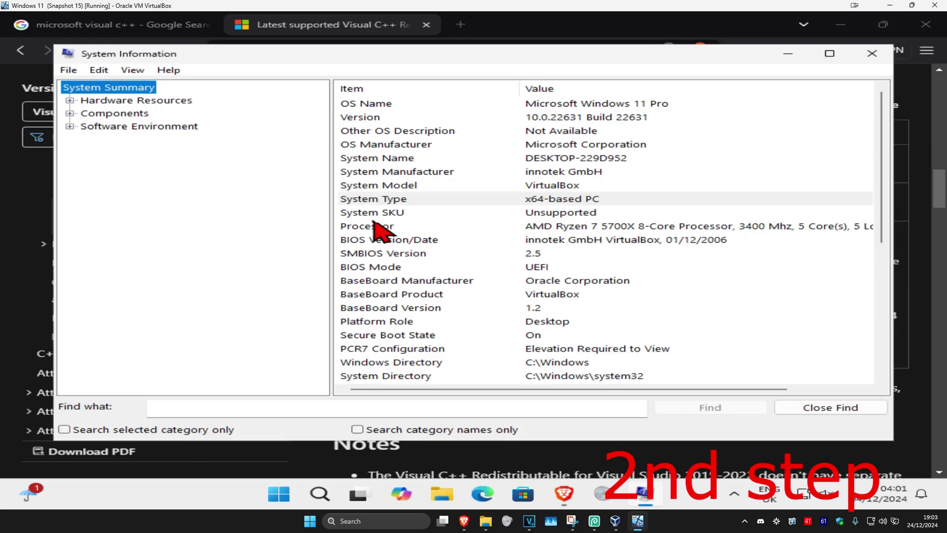
pyautogui.click(389, 208)
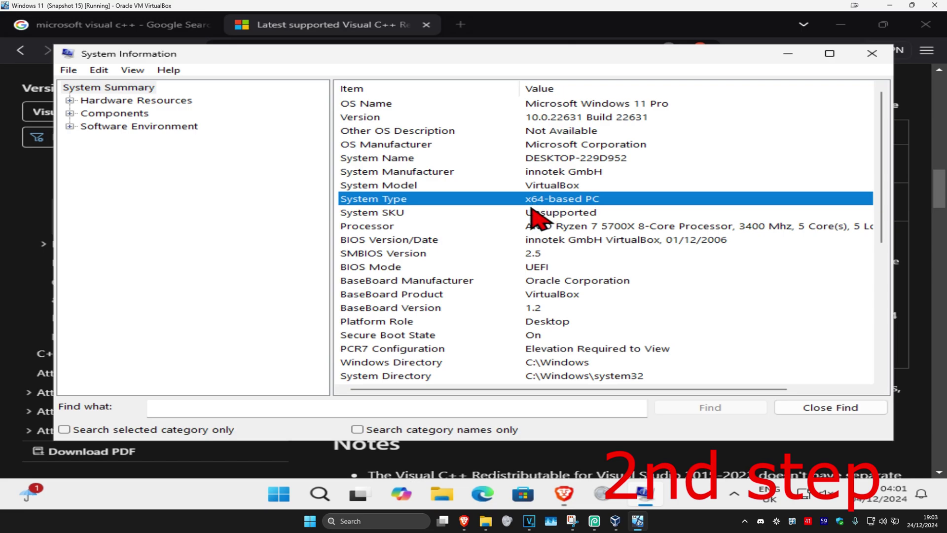
# Download vc_redist.x64.exe (24.5 MB) from the X64 row and launch the installer
pyautogui.click(789, 55)
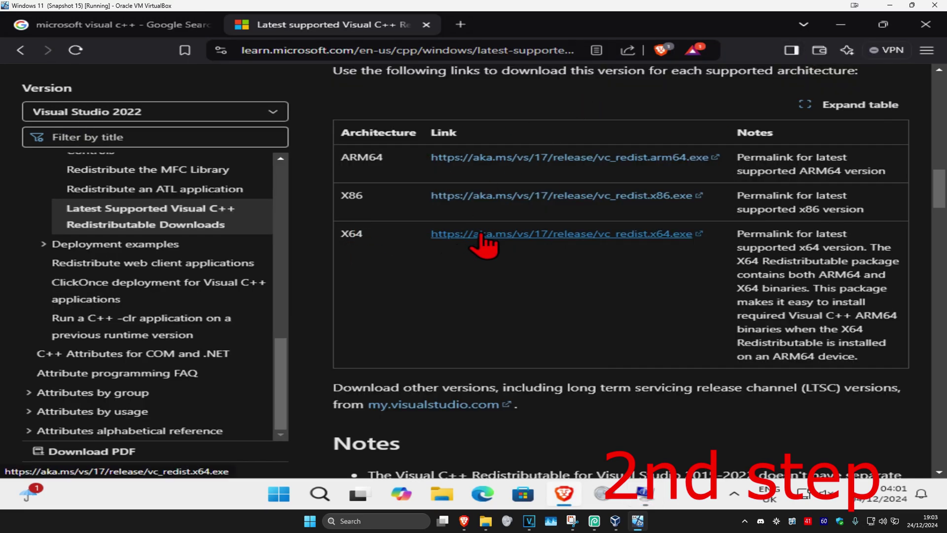
pyautogui.click(451, 236)
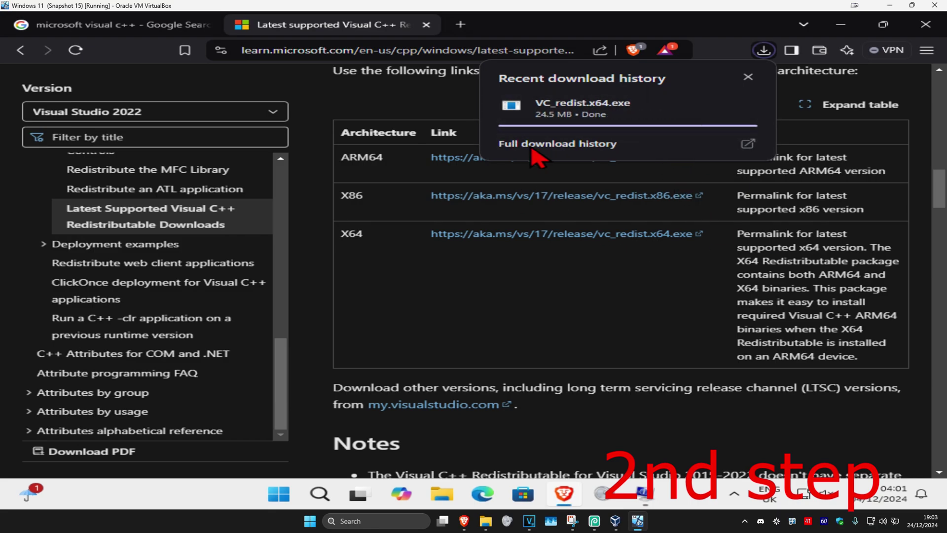
pyautogui.click(633, 111)
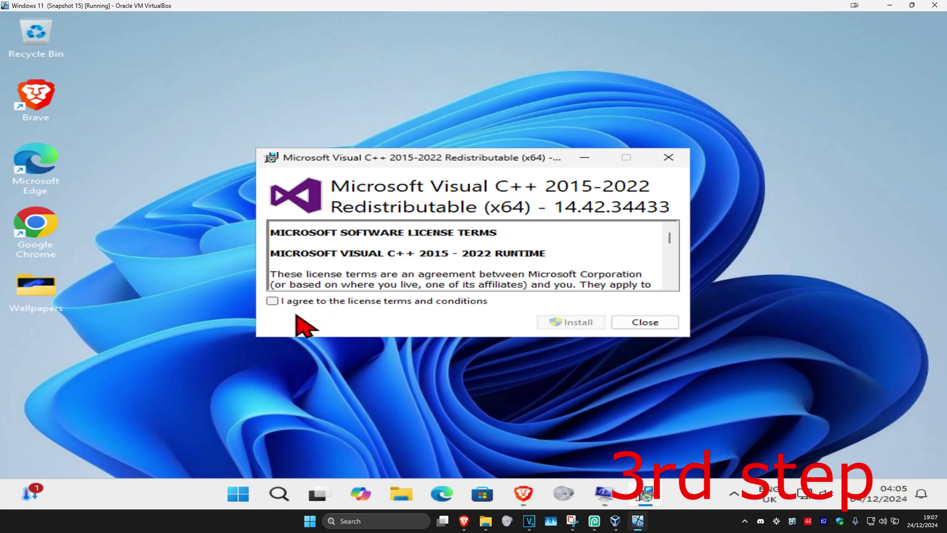
pyautogui.click(273, 301)
pyautogui.click(573, 322)
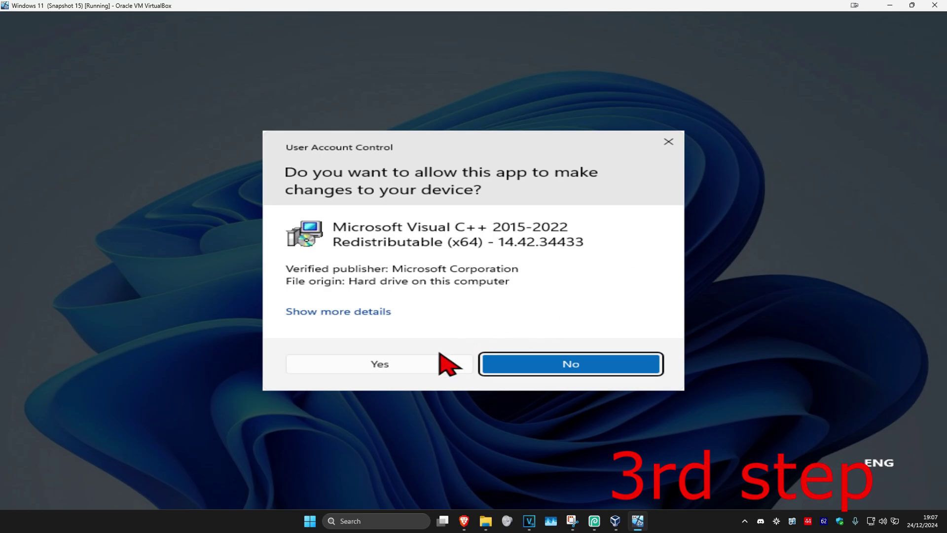
pyautogui.click(436, 359)
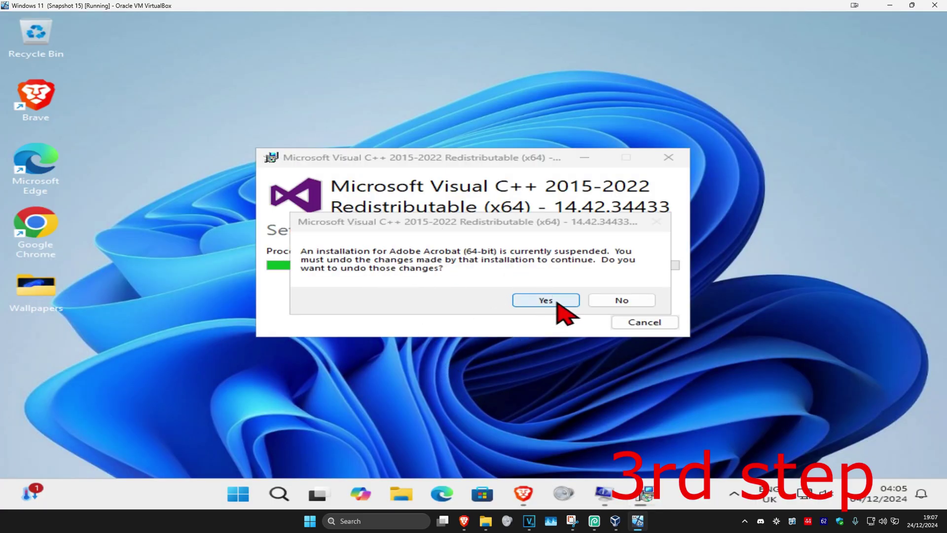
pyautogui.click(546, 300)
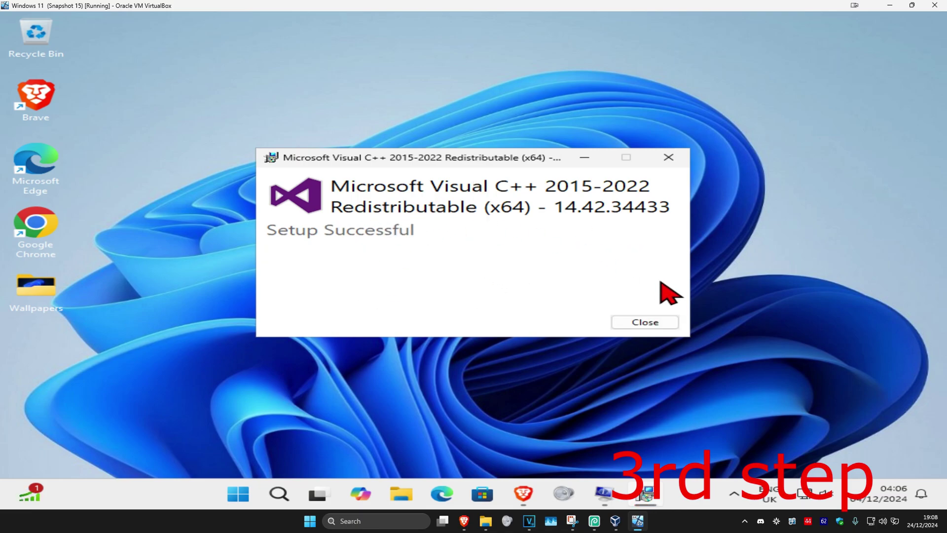
pyautogui.click(645, 323)
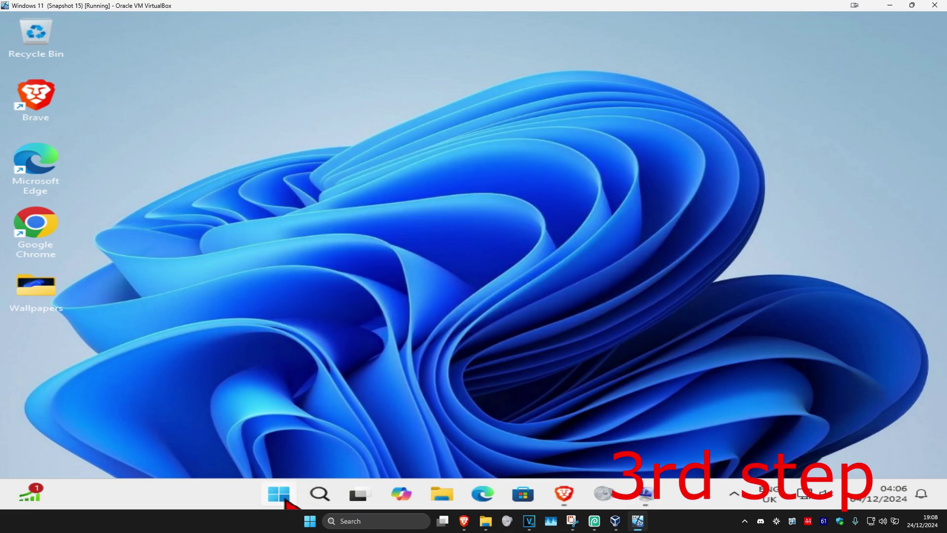
# Restart Windows from the Start menu power options
pyautogui.click(279, 494)
pyautogui.click(684, 451)
pyautogui.click(692, 422)
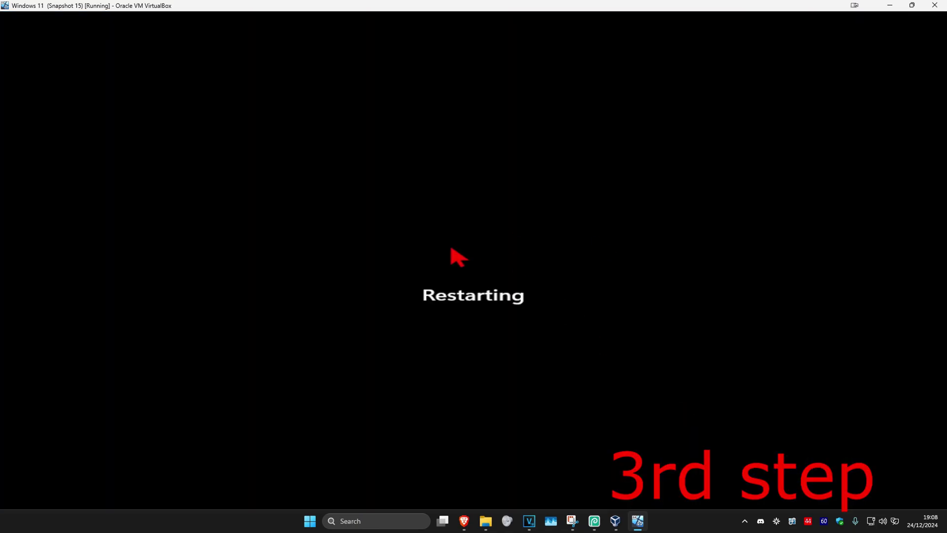